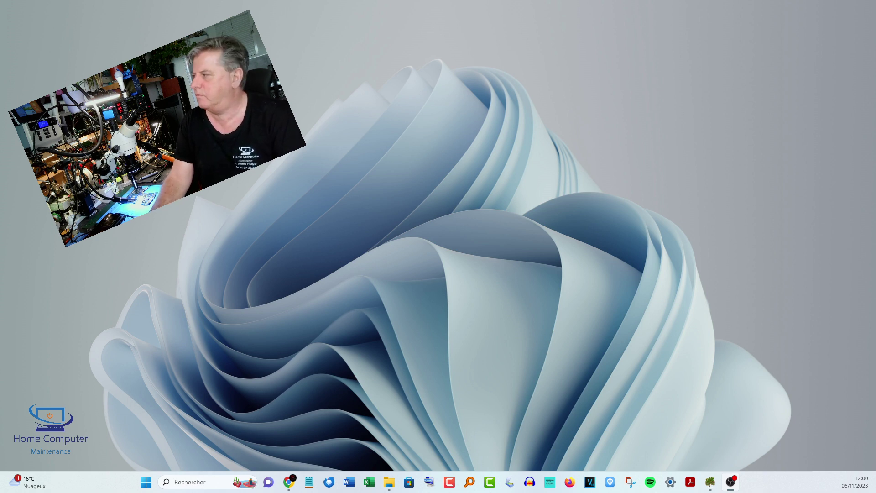
Step: Switch to WinDirStat and identify the largest treemap blocks: an MP4 video, ROLLINGCACHE.CCC, hiberfil.sys and pagefile.sys
{"action": "left_click", "coordinate": [709, 483]}
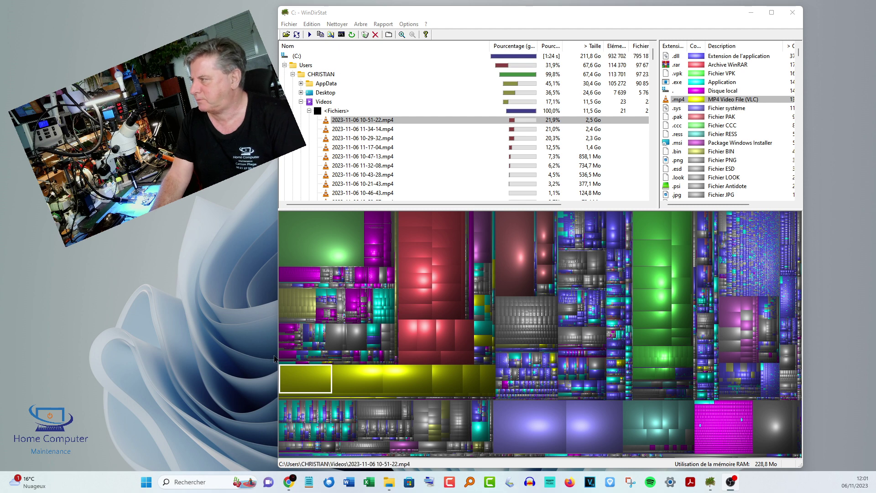
{"action": "left_click", "coordinate": [359, 374]}
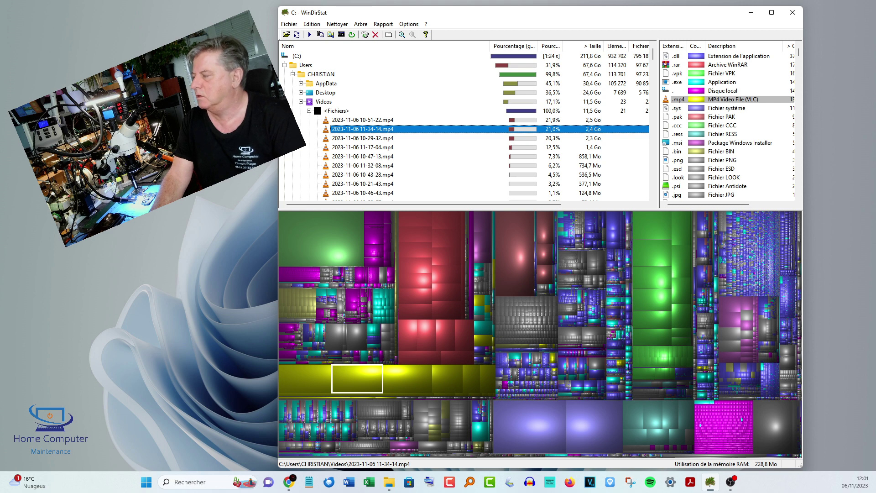
{"action": "left_click", "coordinate": [318, 242]}
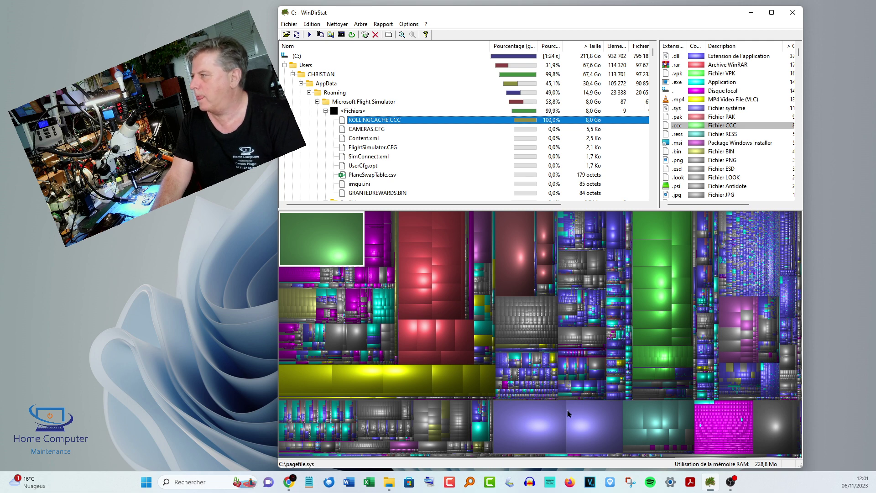
{"action": "left_click", "coordinate": [526, 425]}
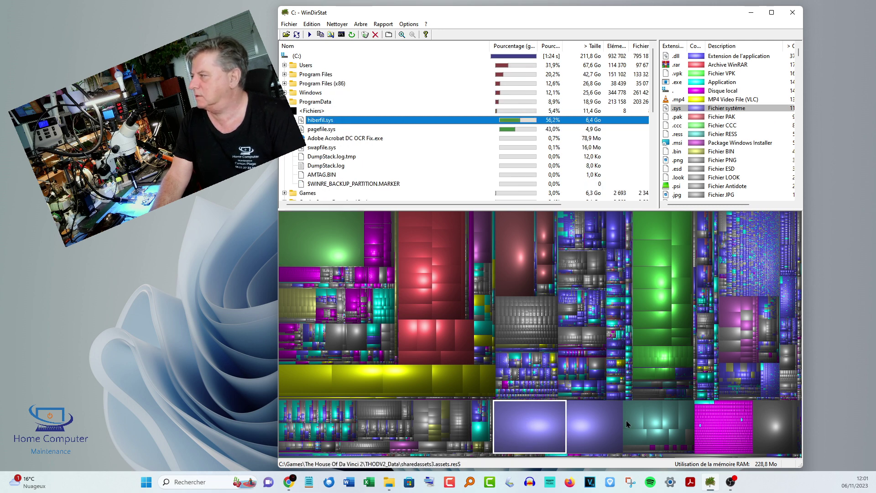
{"action": "left_click", "coordinate": [606, 426]}
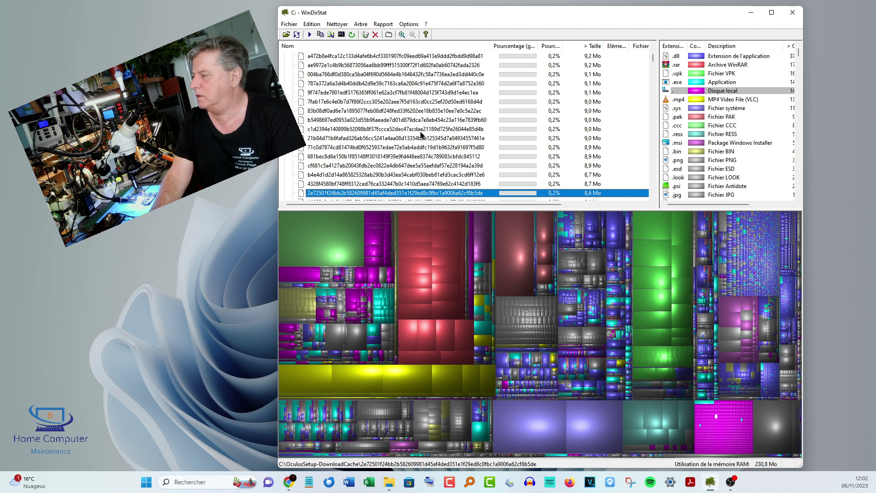
Step: Examine the names and sizes of the files listed in the OculusSetup-DownloadCache folder
{"action": "scroll", "coordinate": [422, 135], "scroll_direction": "down", "scroll_amount": 6}
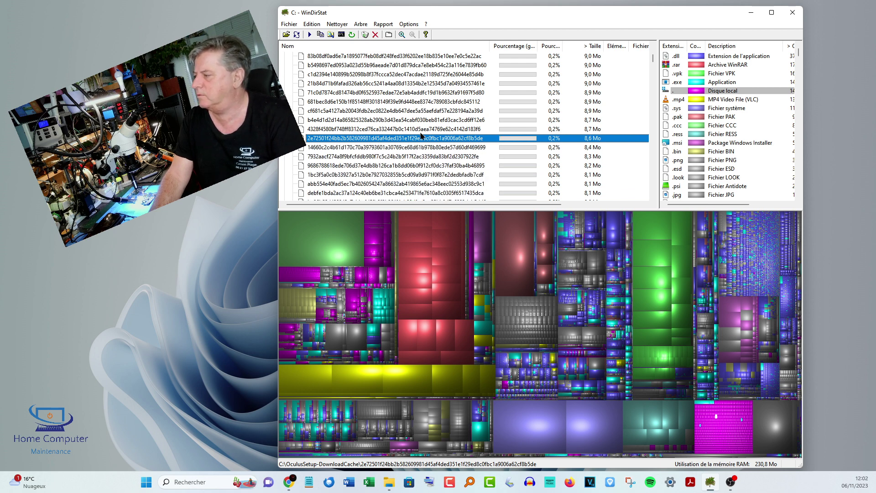
{"action": "scroll", "coordinate": [422, 135], "scroll_direction": "down", "scroll_amount": 8}
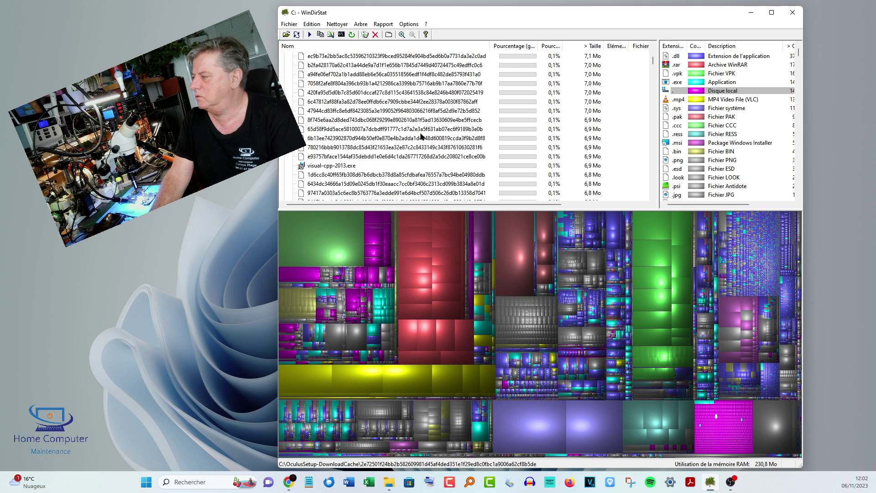
{"action": "scroll", "coordinate": [422, 135], "scroll_direction": "down", "scroll_amount": 8}
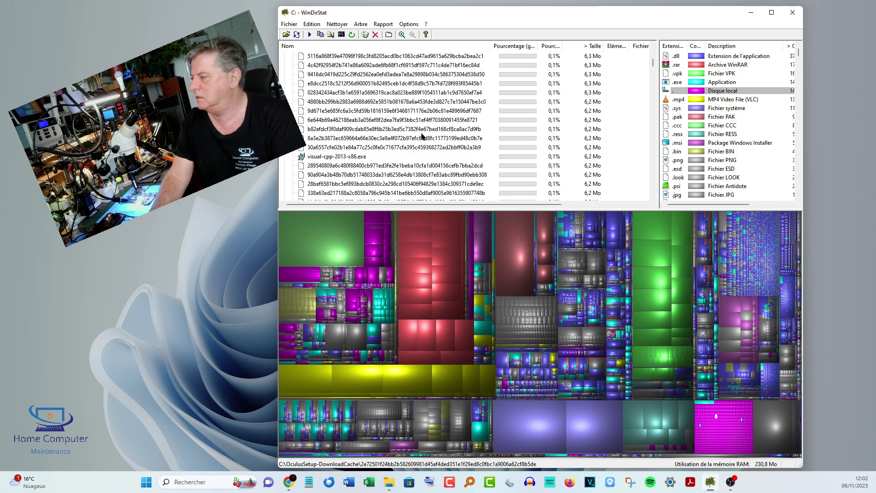
{"action": "scroll", "coordinate": [422, 134], "scroll_direction": "down", "scroll_amount": 8}
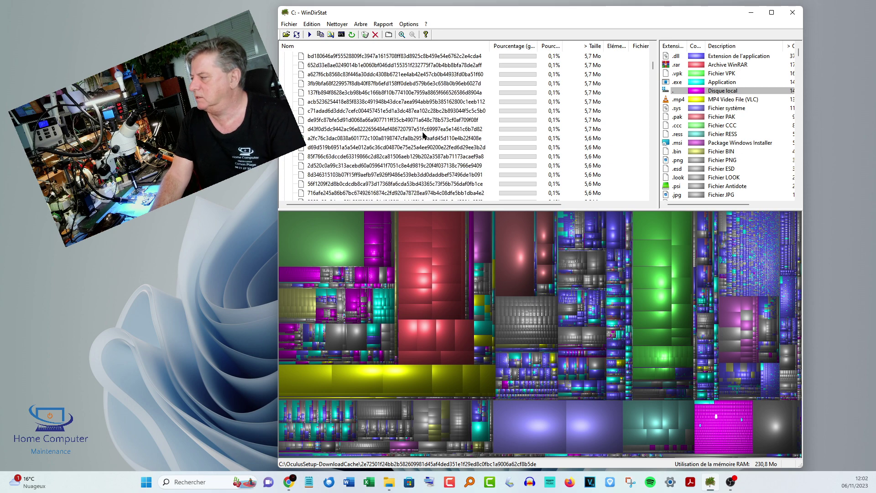
{"action": "scroll", "coordinate": [424, 135], "scroll_direction": "down", "scroll_amount": 8}
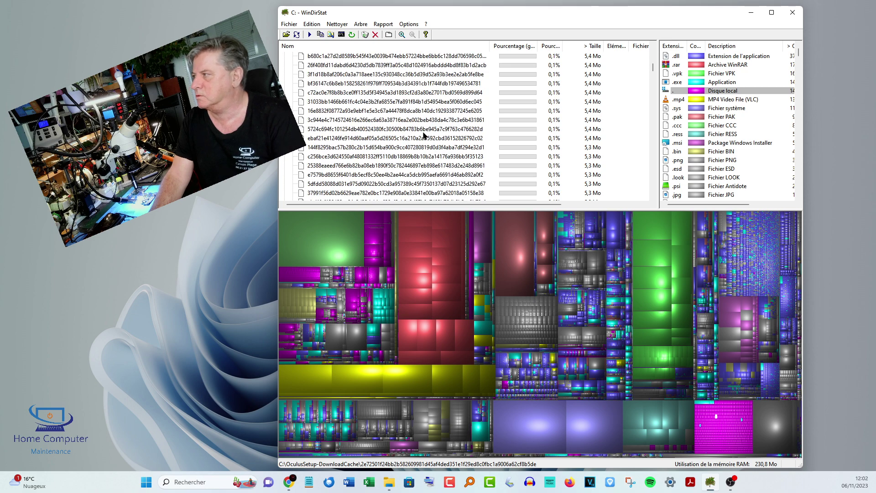
{"action": "scroll", "coordinate": [422, 134], "scroll_direction": "down", "scroll_amount": 1}
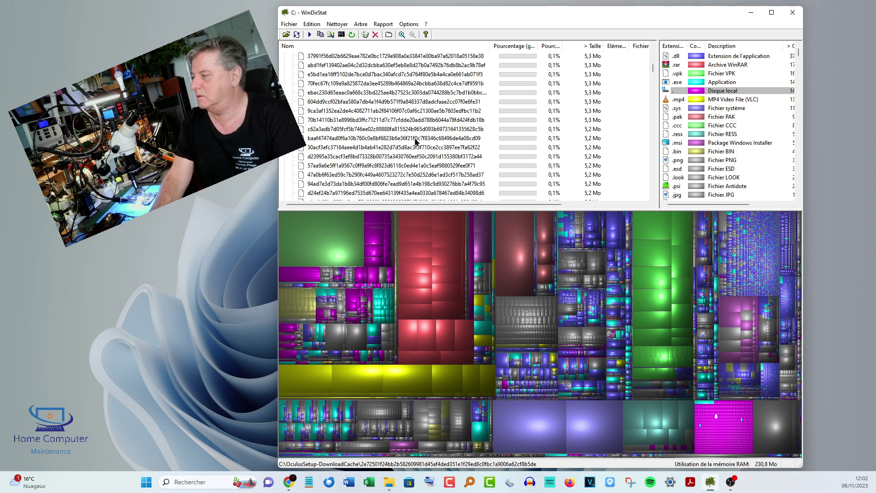
{"action": "scroll", "coordinate": [428, 156], "scroll_direction": "up", "scroll_amount": 10}
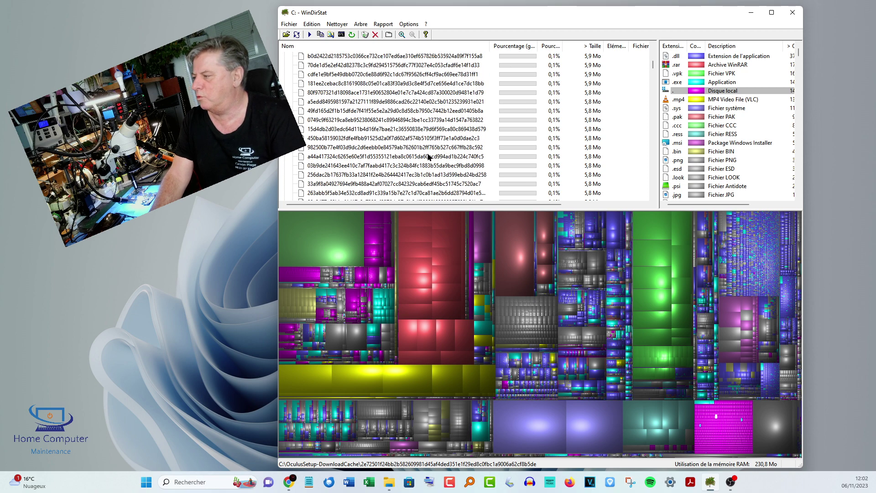
{"action": "scroll", "coordinate": [428, 156], "scroll_direction": "up", "scroll_amount": 10}
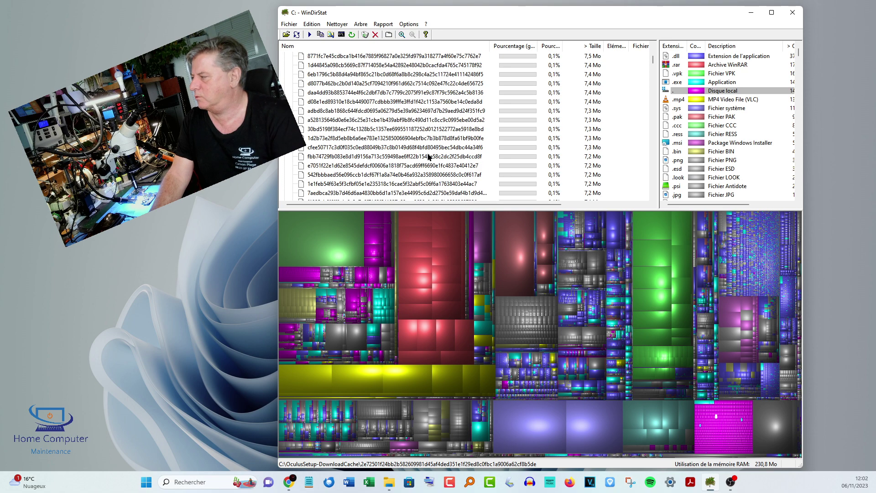
{"action": "scroll", "coordinate": [428, 156], "scroll_direction": "up", "scroll_amount": 5}
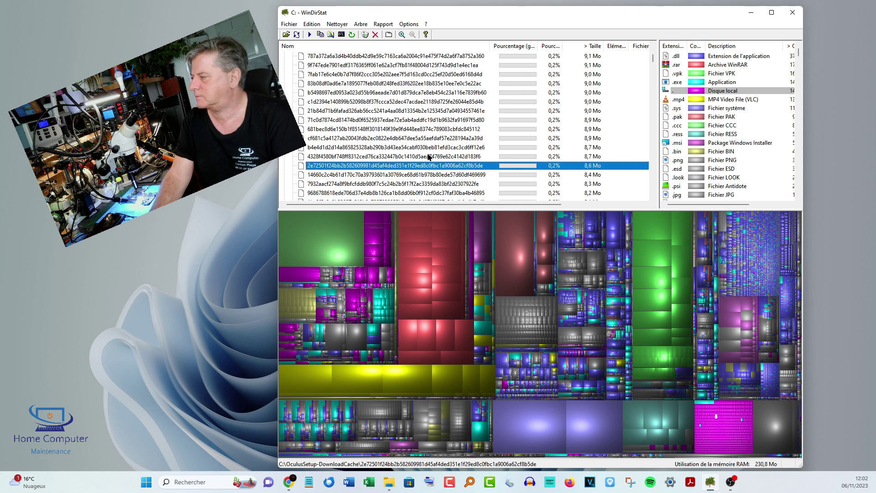
{"action": "scroll", "coordinate": [428, 157], "scroll_direction": "up", "scroll_amount": 10}
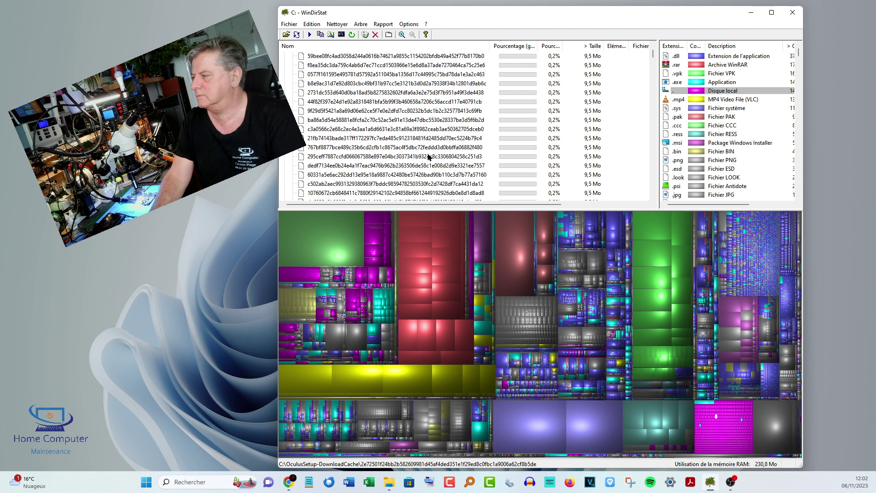
{"action": "scroll", "coordinate": [428, 157], "scroll_direction": "up", "scroll_amount": 10}
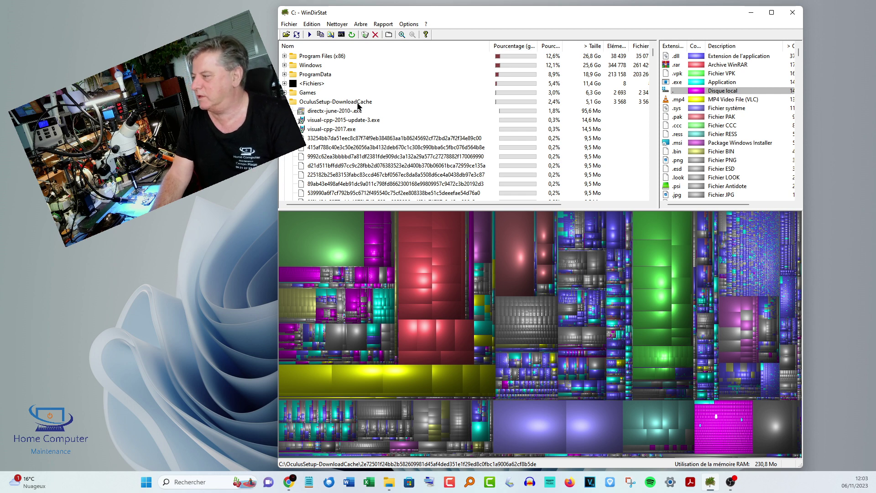
Step: Open a cache file's OculusSetup-DownloadCache folder in File Explorer, move its window aside and browse the files
{"action": "left_click", "coordinate": [372, 159]}
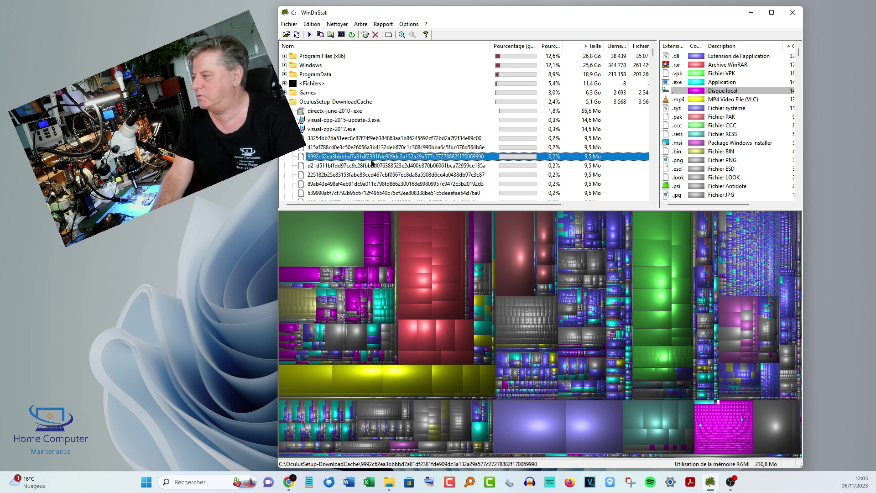
{"action": "right_click", "coordinate": [372, 161]}
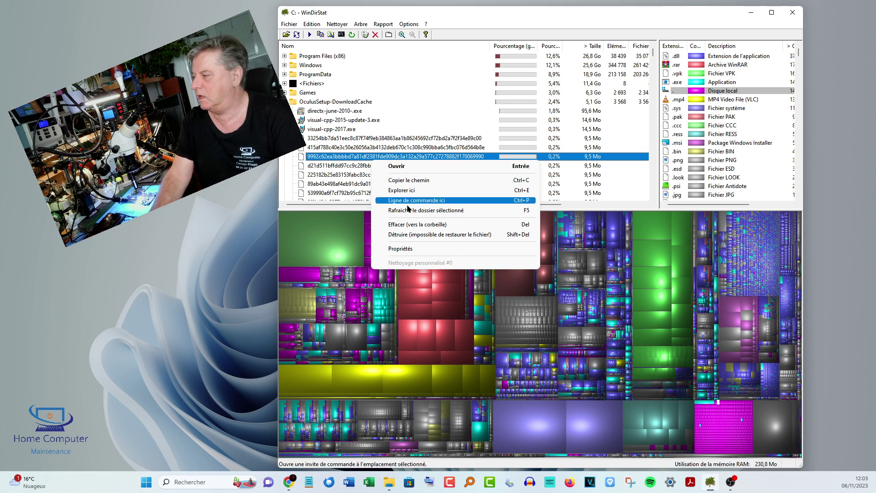
{"action": "left_click", "coordinate": [417, 195]}
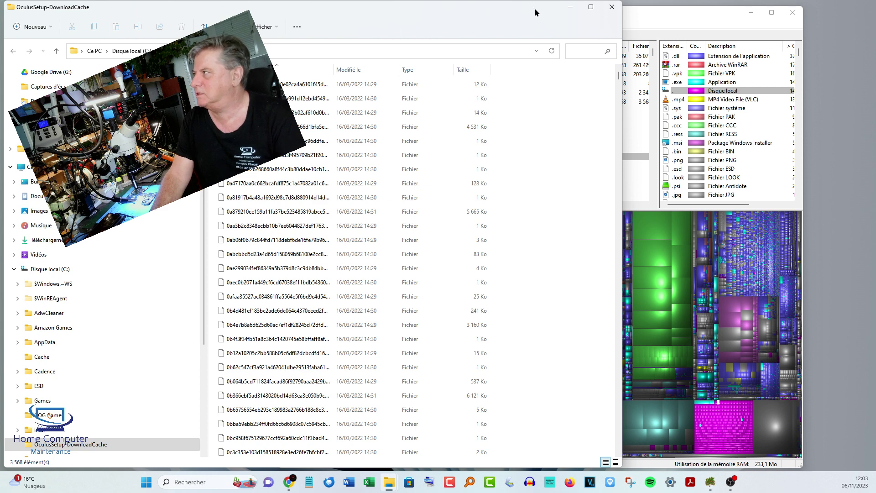
{"action": "left_click_drag", "start_coordinate": [535, 8], "coordinate": [782, 23]}
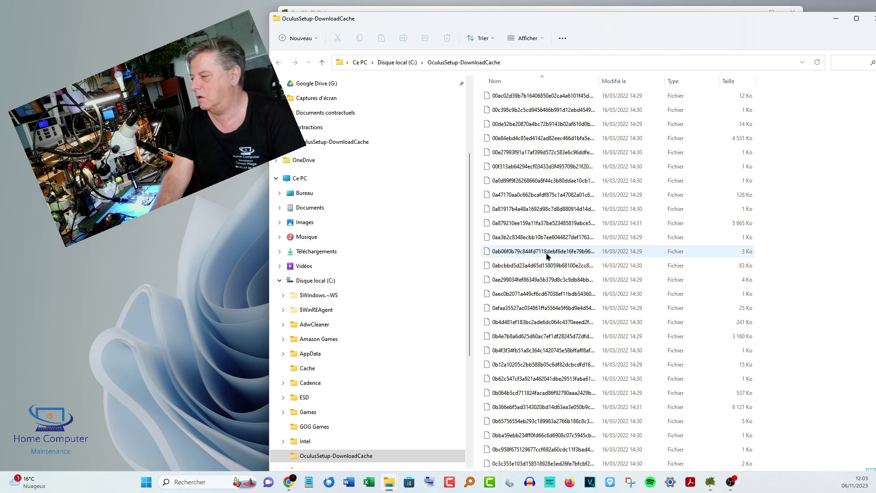
{"action": "scroll", "coordinate": [550, 251], "scroll_direction": "down", "scroll_amount": 7}
{"action": "scroll", "coordinate": [550, 251], "scroll_direction": "down", "scroll_amount": 5}
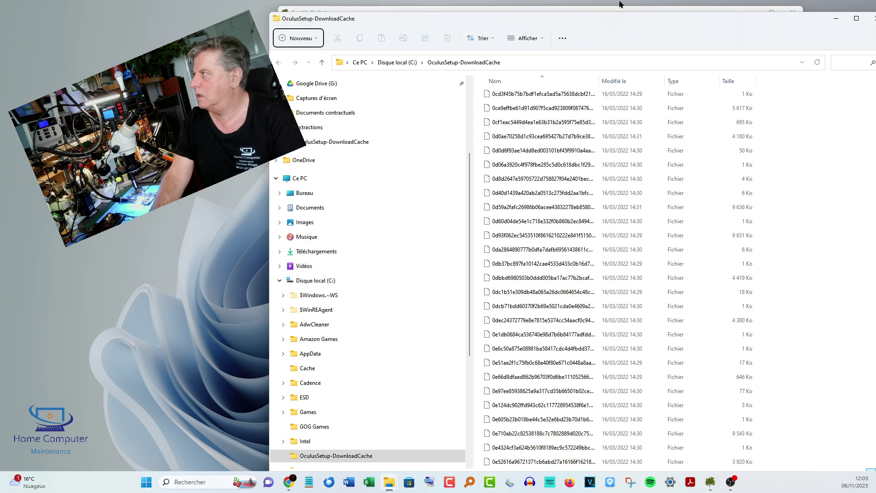
{"action": "left_click_drag", "start_coordinate": [616, 20], "coordinate": [627, 9]}
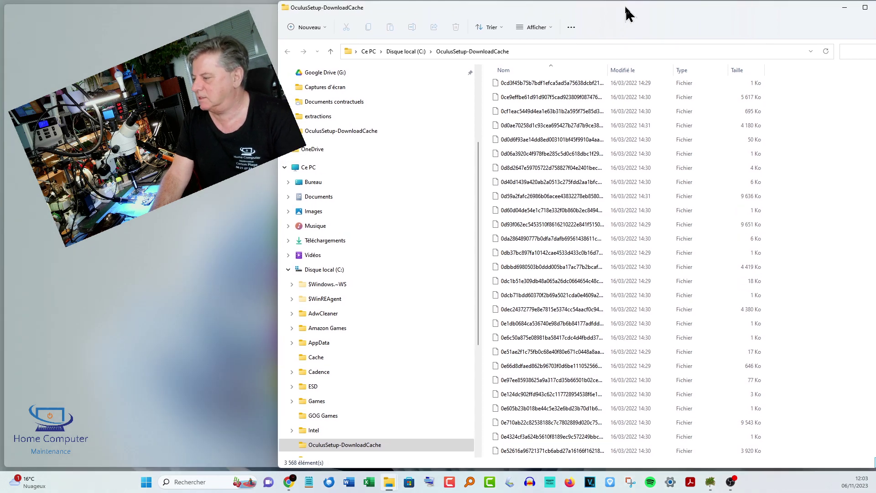
{"action": "double_click", "coordinate": [626, 8]}
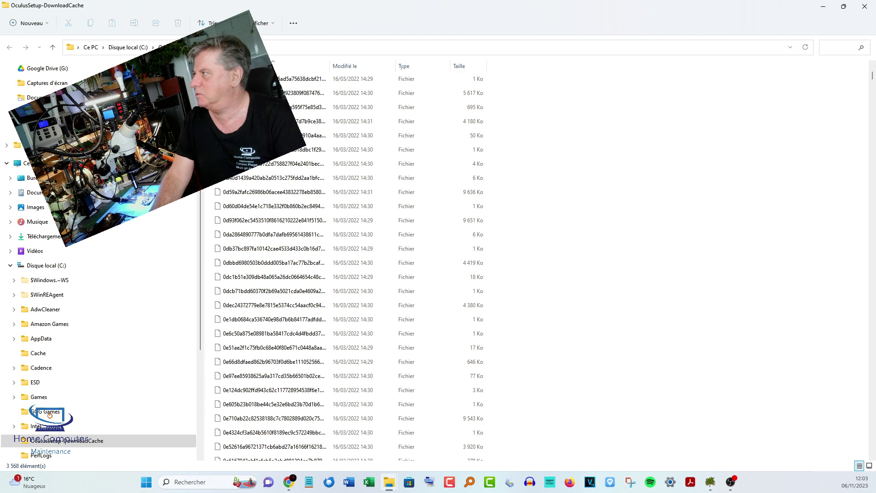
{"action": "key", "text": "Tab"}
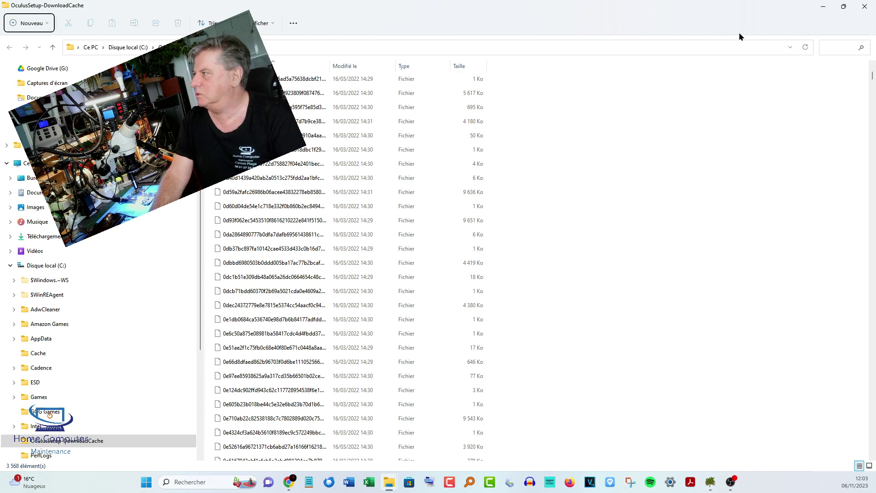
{"action": "double_click", "coordinate": [640, 6]}
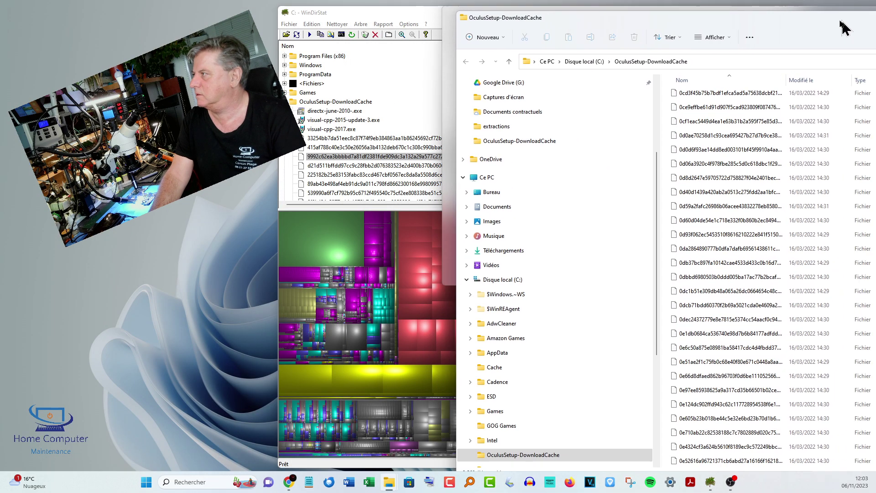
Step: Move the folder window over the WinDirStat window and return to the start of the file list
{"action": "left_click_drag", "start_coordinate": [844, 28], "coordinate": [836, 26]}
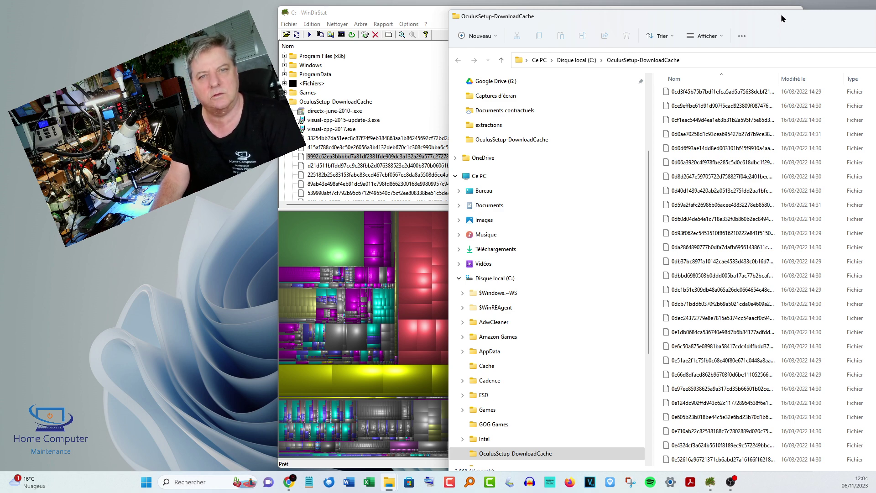
{"action": "left_click_drag", "start_coordinate": [780, 18], "coordinate": [635, 21]}
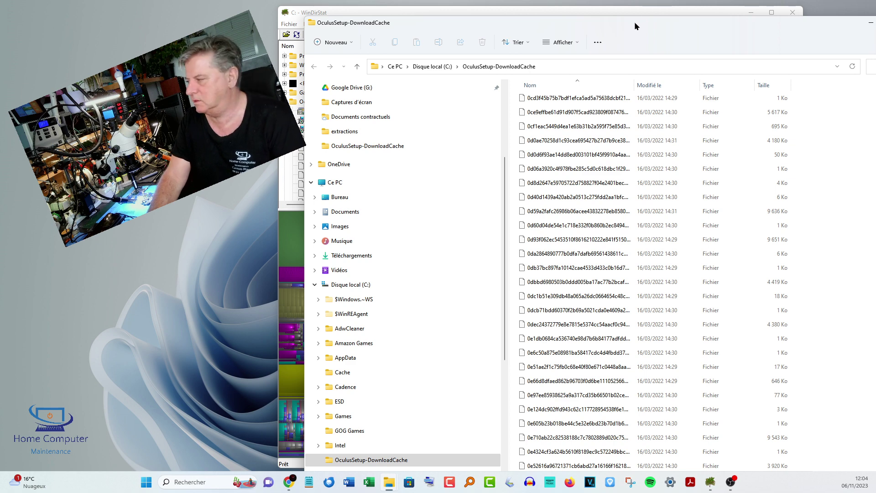
{"action": "scroll", "coordinate": [595, 181], "scroll_direction": "up", "scroll_amount": 6}
{"action": "scroll", "coordinate": [594, 180], "scroll_direction": "up", "scroll_amount": 6}
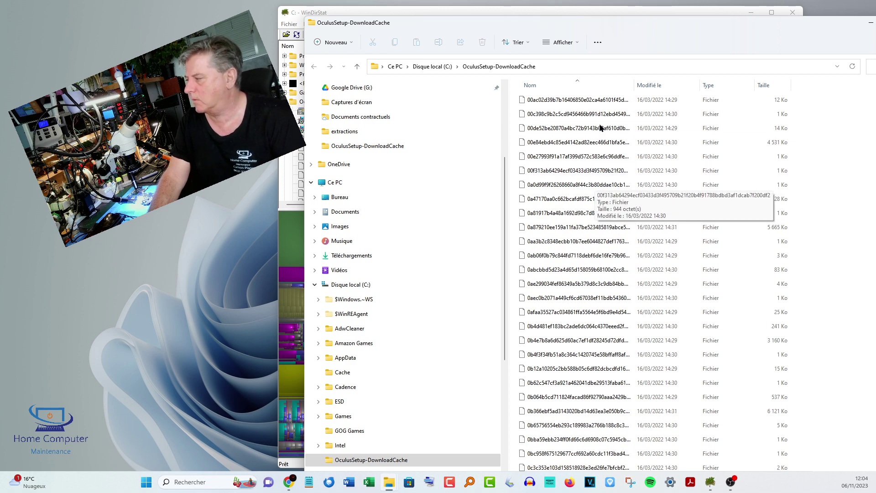
{"action": "left_click_drag", "start_coordinate": [678, 26], "coordinate": [654, 41]}
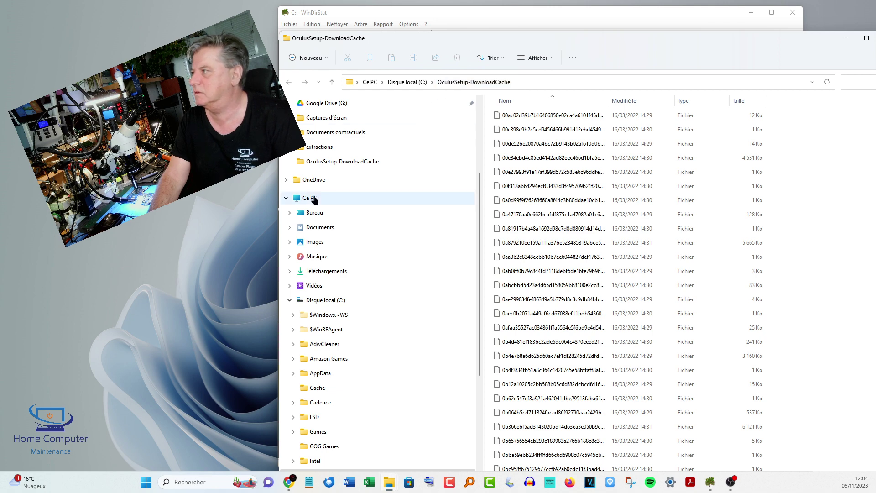
Step: Browse from Ce PC to Disque local (C:), check the OculusSetup-DownloadCache folder's details and open it
{"action": "left_click", "coordinate": [314, 199]}
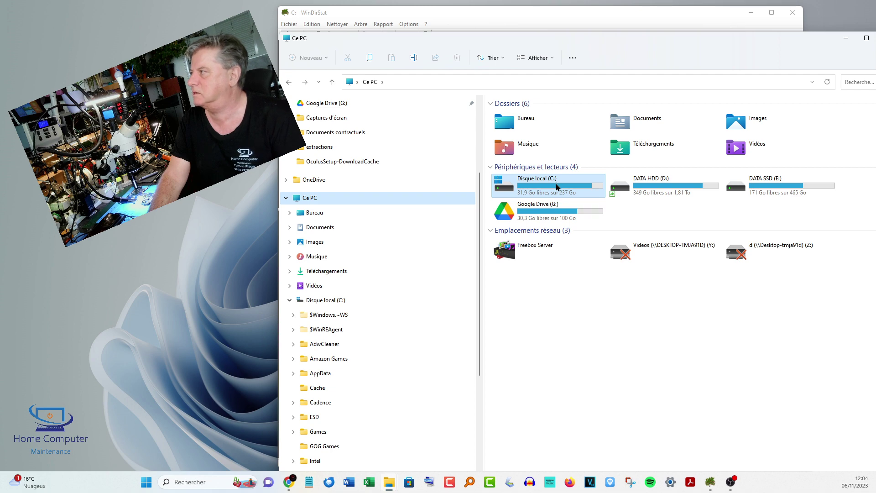
{"action": "double_click", "coordinate": [556, 184]}
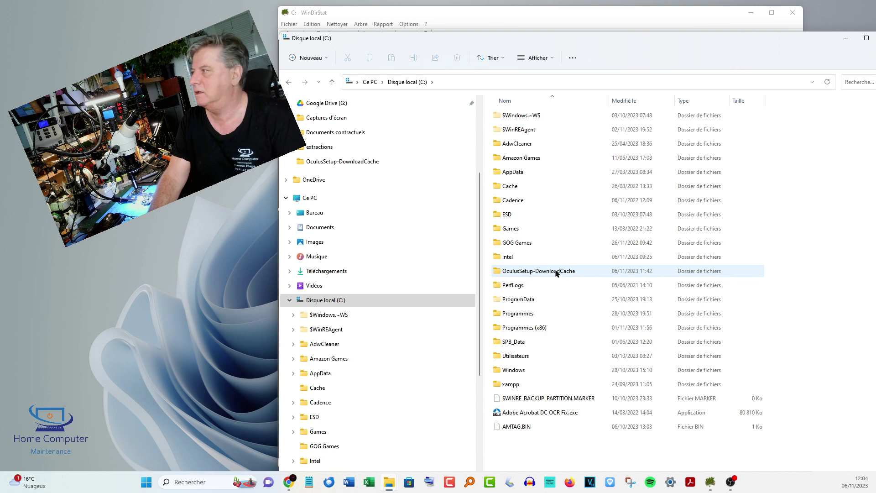
{"action": "mouse_move", "coordinate": [532, 273]}
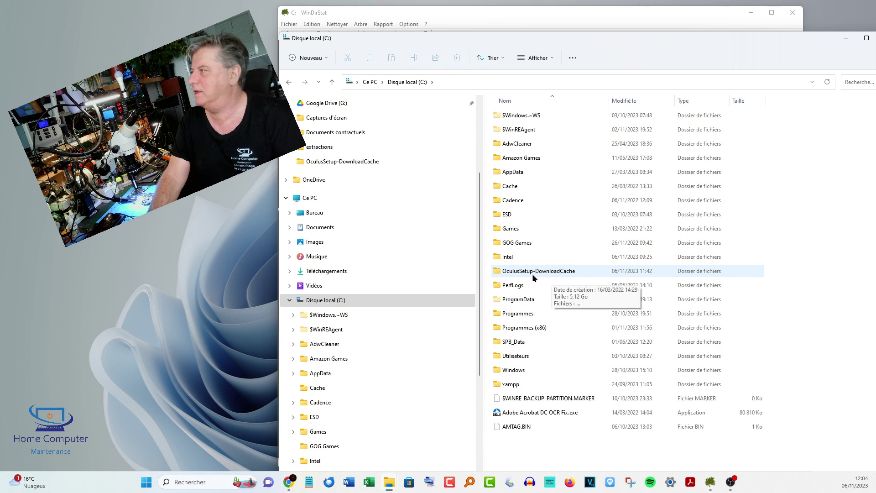
{"action": "left_click", "coordinate": [565, 275]}
{"action": "double_click", "coordinate": [565, 272]}
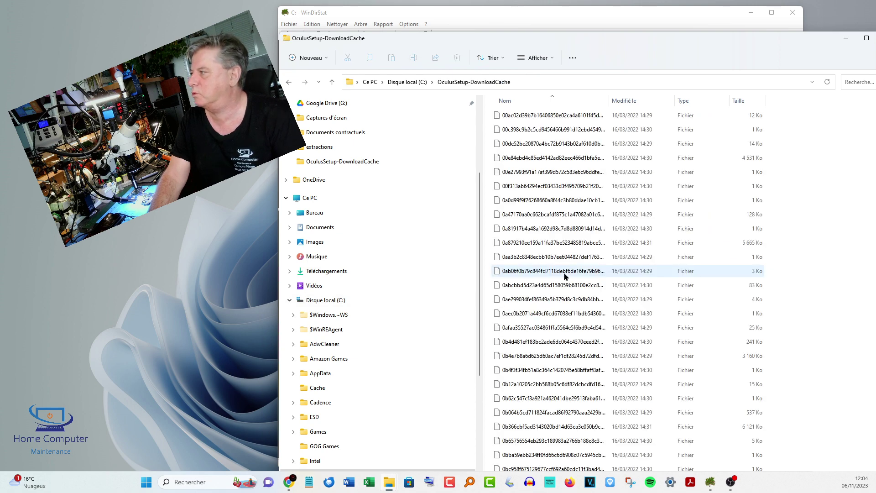
{"action": "left_click", "coordinate": [559, 117]}
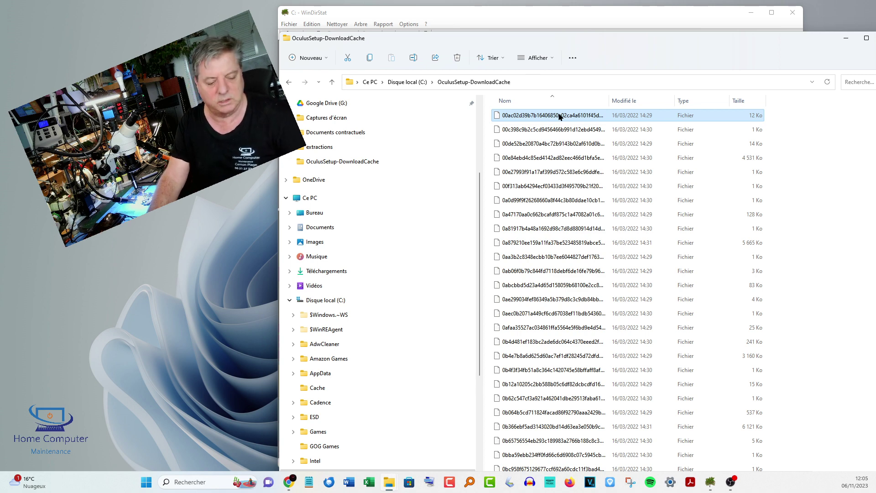
{"action": "key", "text": "ctrl+a"}
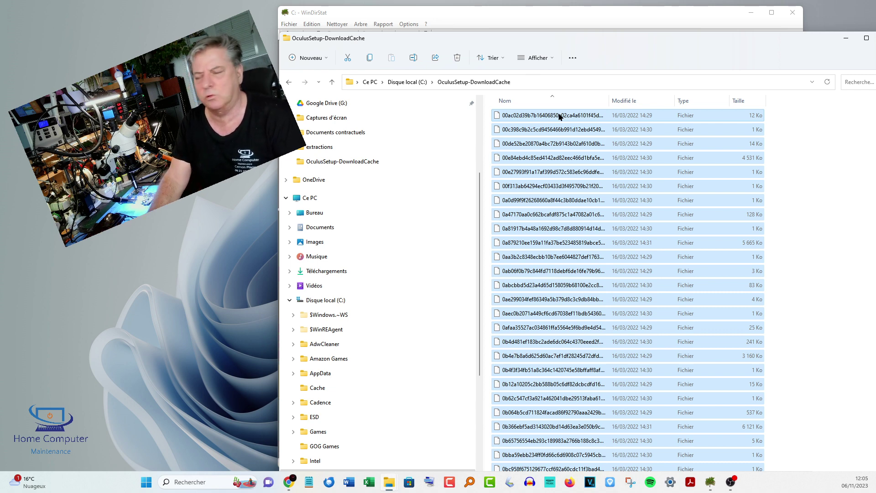
{"action": "left_click", "coordinate": [560, 117]}
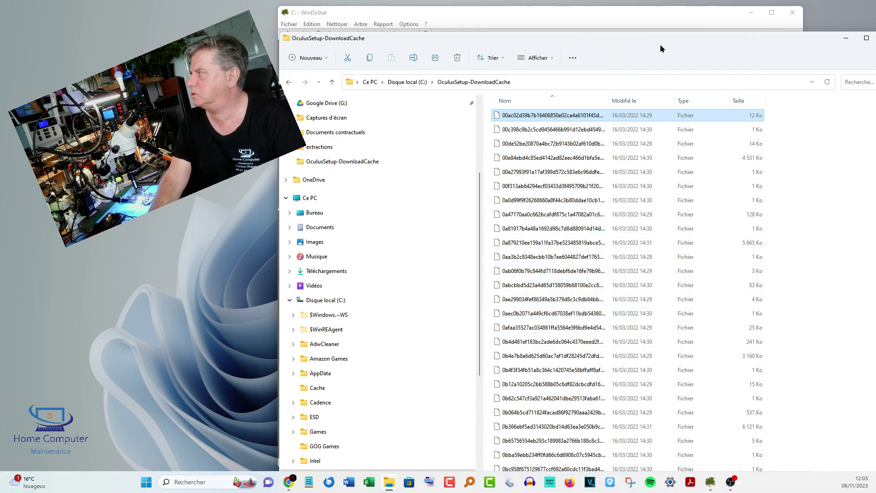
Step: Move the OculusSetup-DownloadCache window fully into view and check the files at the end of its list, selecting the last cache file
{"action": "left_click_drag", "start_coordinate": [661, 44], "coordinate": [552, 28]}
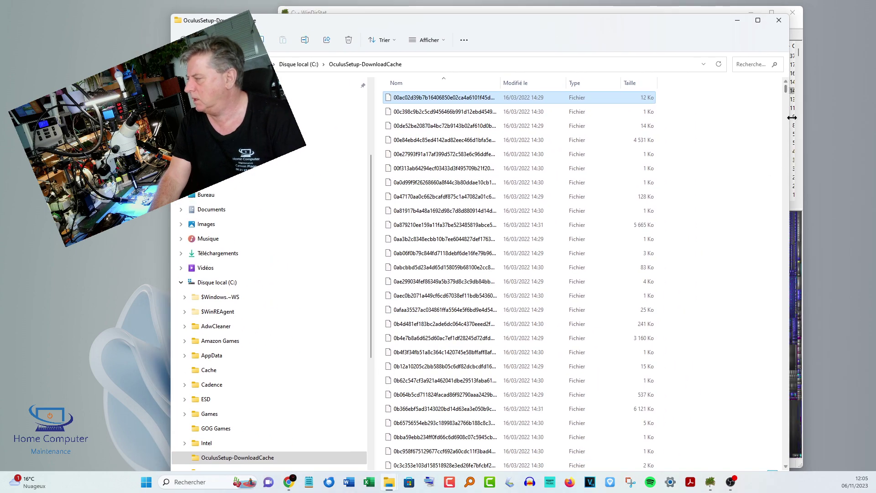
{"action": "left_click_drag", "start_coordinate": [787, 88], "coordinate": [800, 474]}
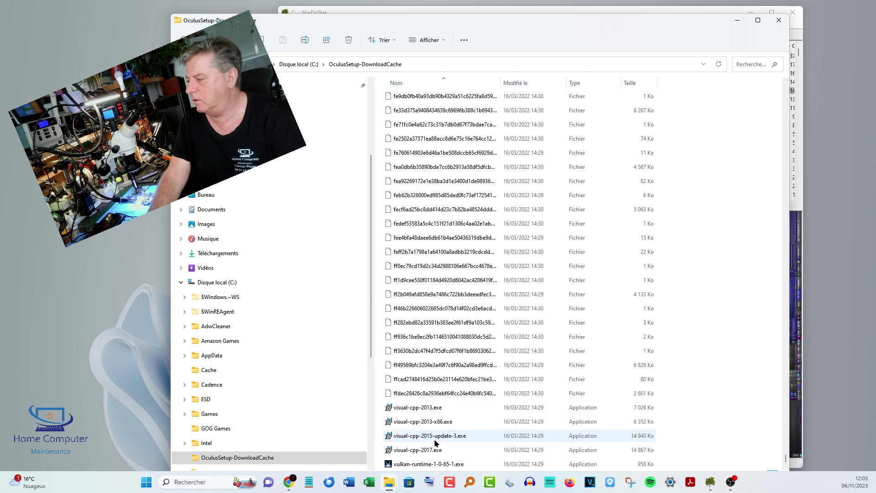
{"action": "left_click", "coordinate": [441, 395]}
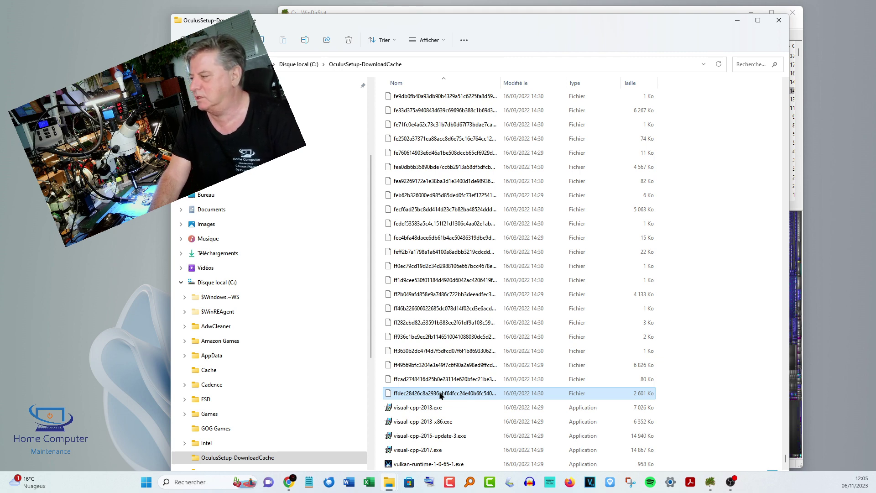
Step: Return to the start of the OculusSetup-DownloadCache list, select all files in the folder and delete them
{"action": "scroll", "coordinate": [441, 395], "scroll_direction": "up", "scroll_amount": 10}
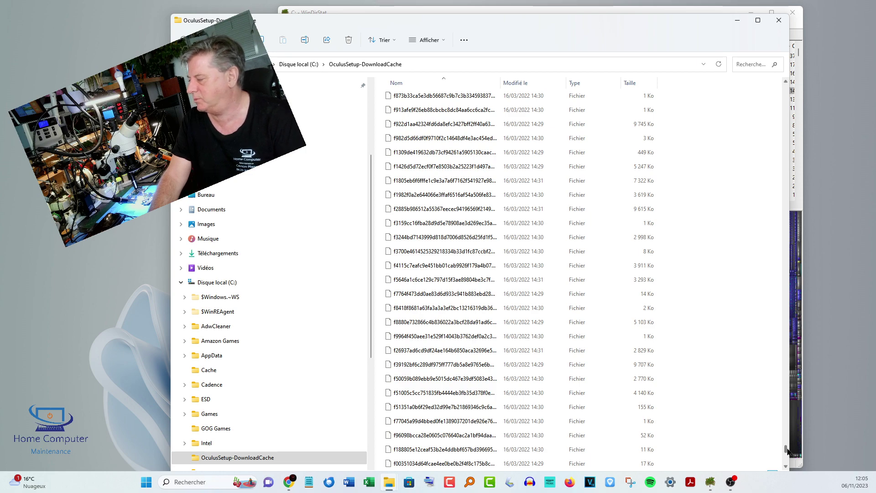
{"action": "left_click_drag", "start_coordinate": [787, 421], "coordinate": [775, 82]}
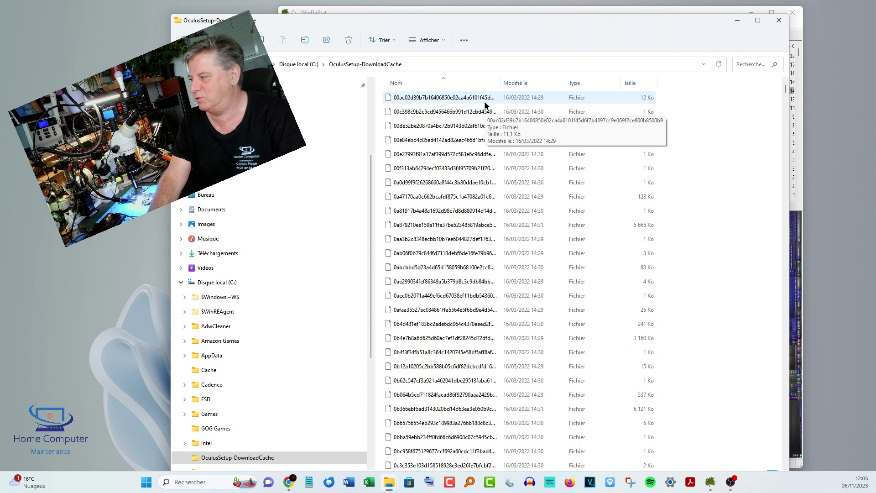
{"action": "key", "text": "ctrl+a"}
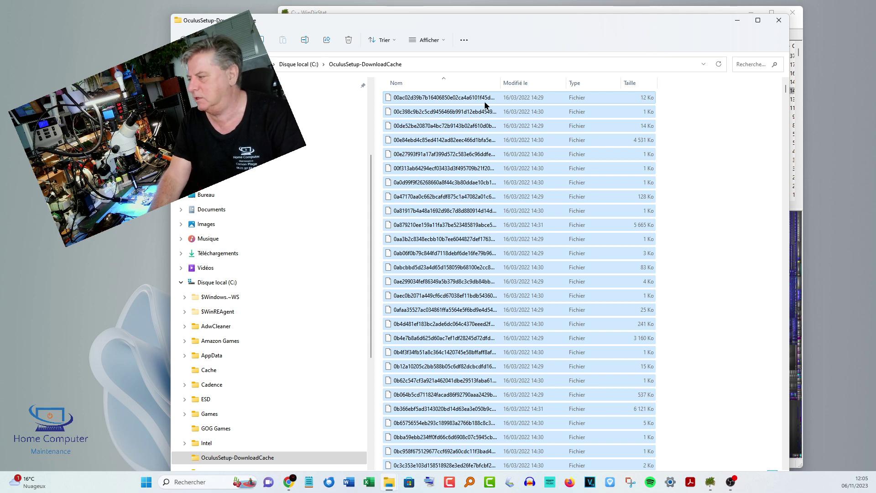
{"action": "right_click", "coordinate": [477, 133]}
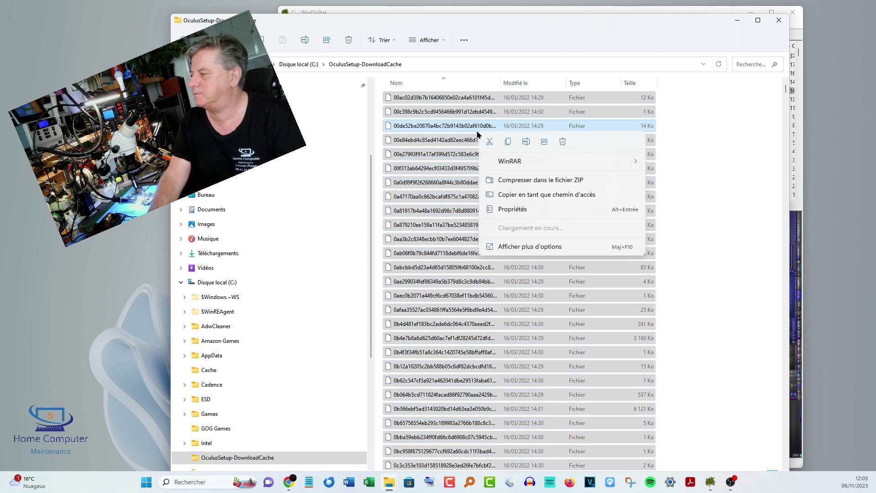
{"action": "left_click", "coordinate": [564, 142]}
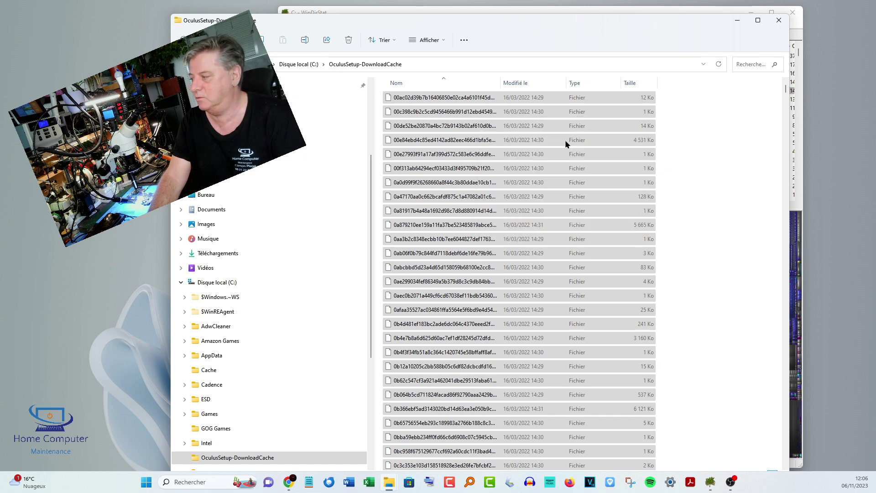